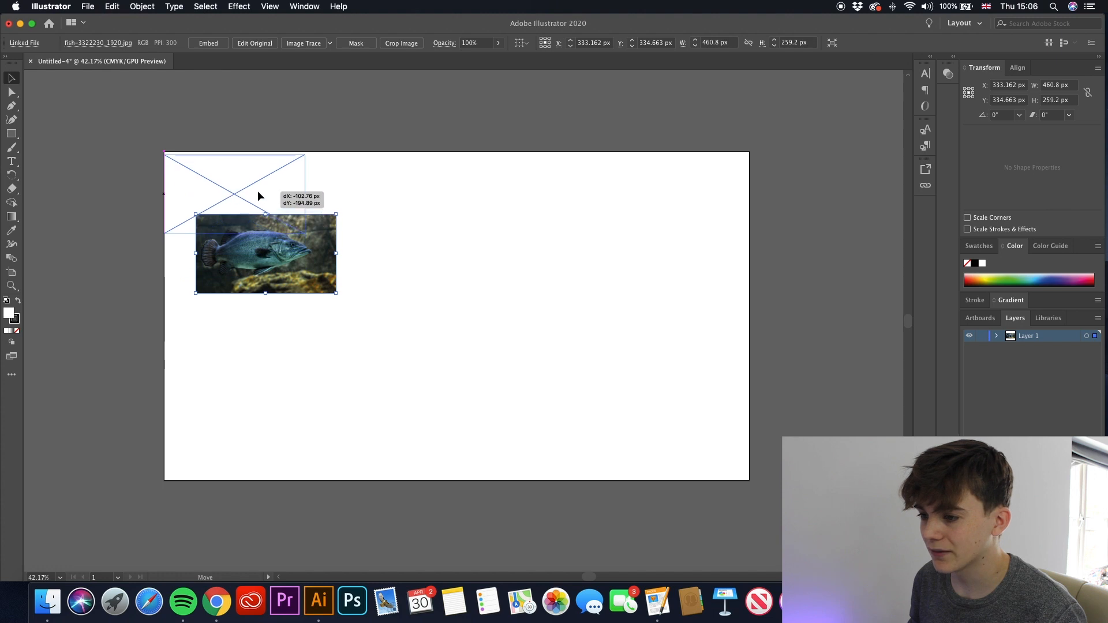
- Scale the placed fish photo to fill the whole 1920 x 1080 px artboard
drag(305, 230, 749, 480)
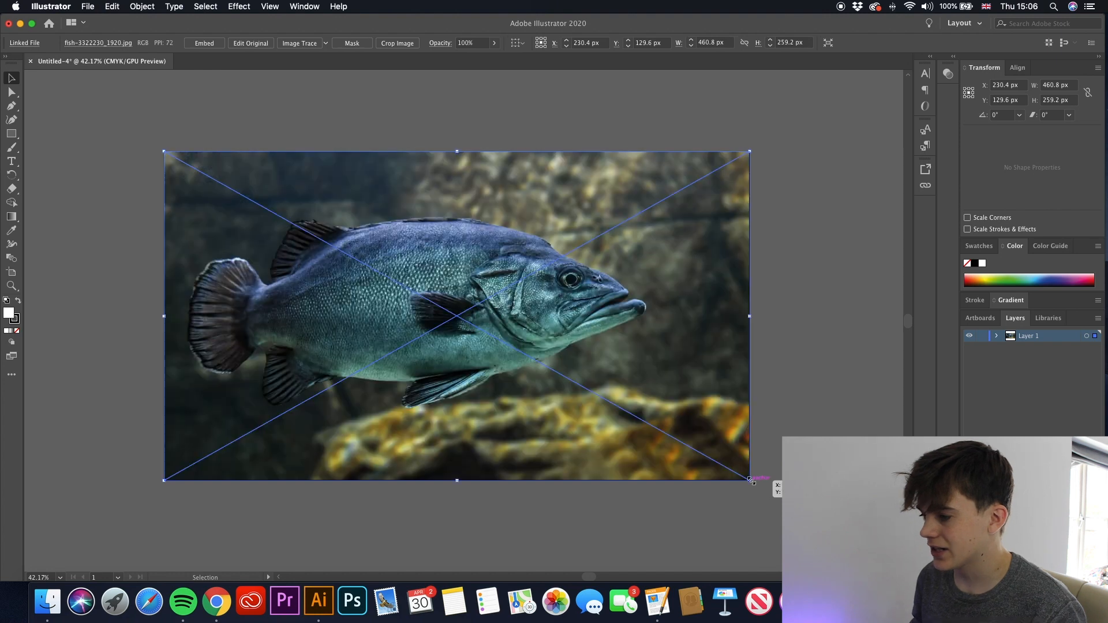
click(85, 135)
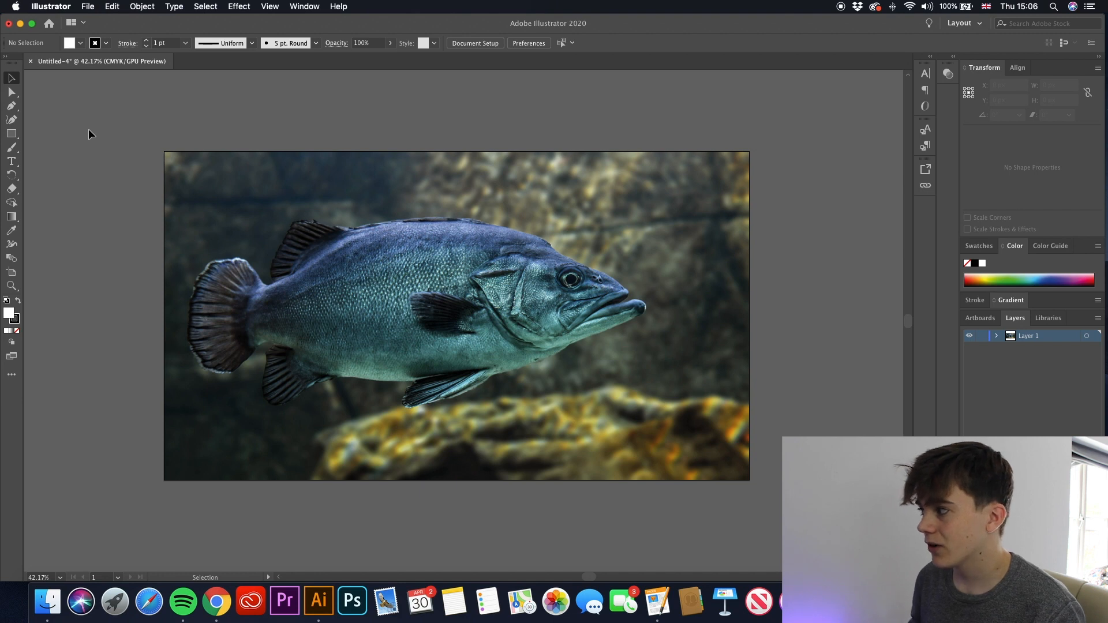
- Run Image Trace on the fish photo and set the trace mode to Color, keeping the trace settings clear of the image
click(398, 253)
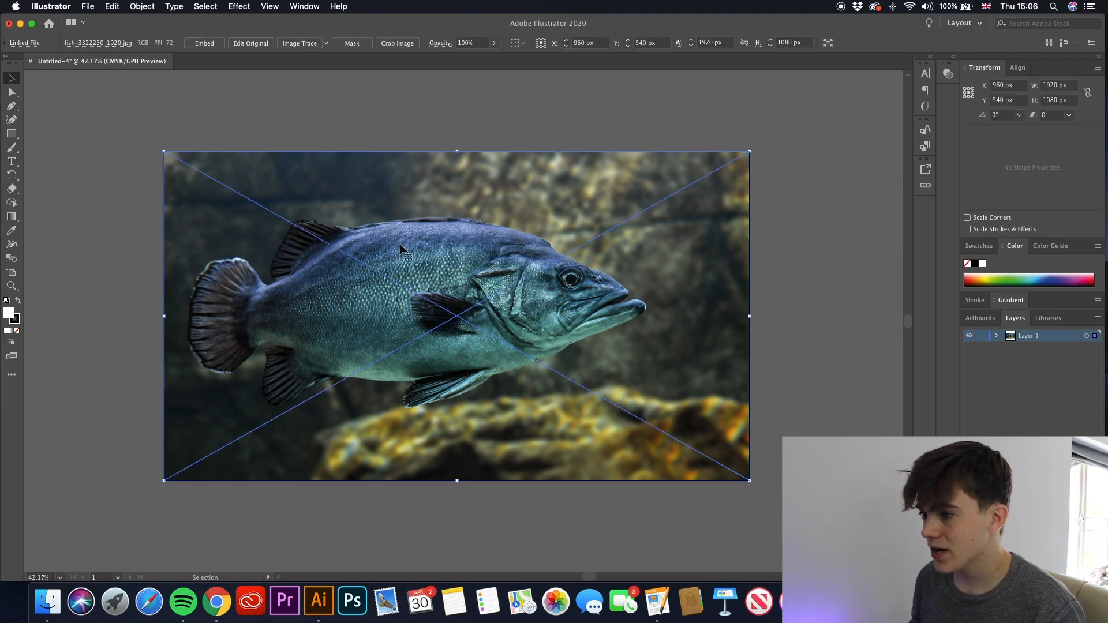
click(296, 44)
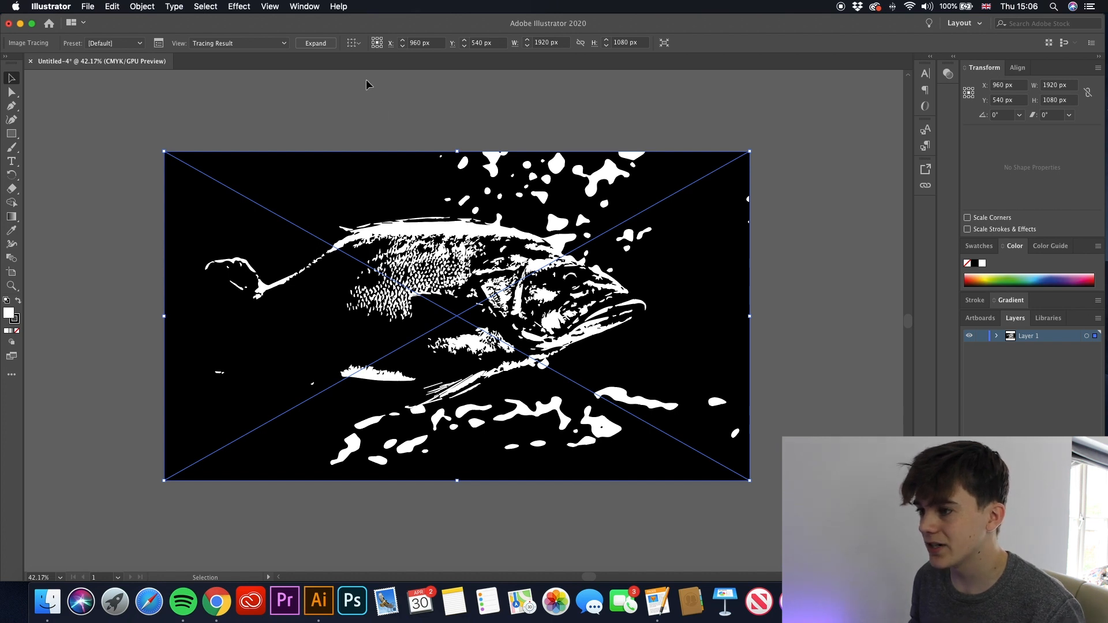
click(159, 43)
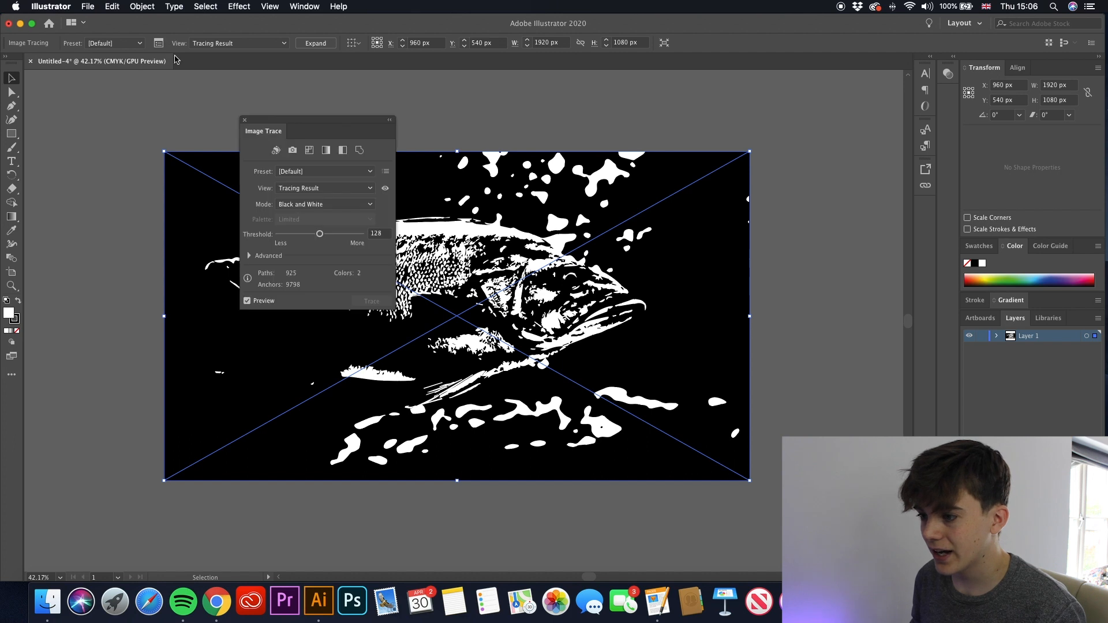
click(321, 205)
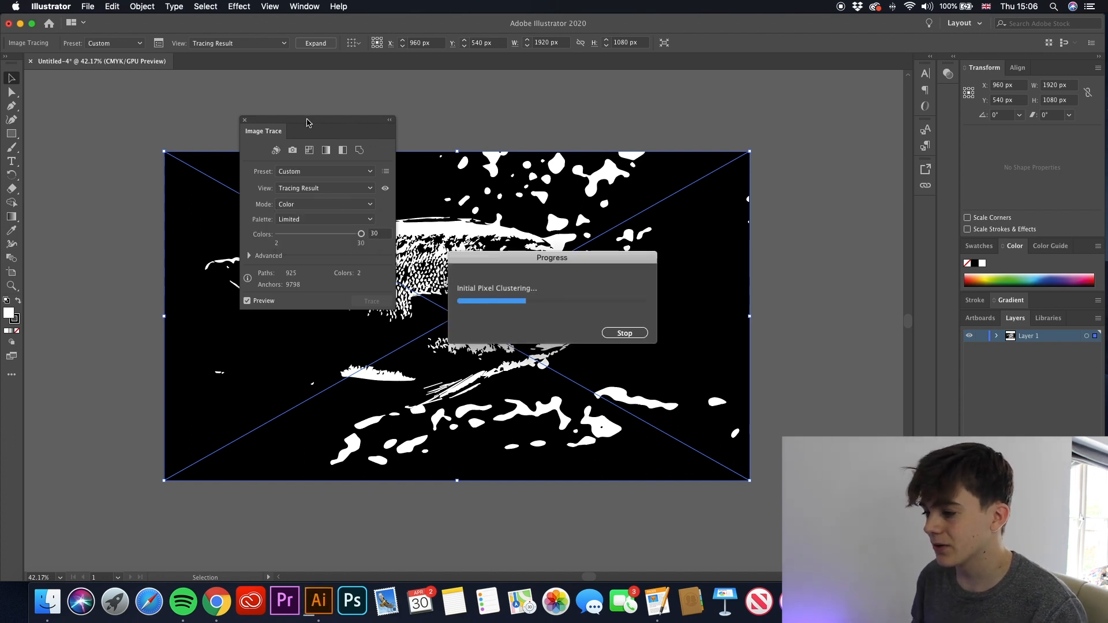
mouse_move(308, 120)
mouse_down()
mouse_move(86, 75)
mouse_move(821, 149)
mouse_up()
mouse_move(995, 196)
mouse_down()
mouse_move(856, 132)
mouse_move(857, 120)
mouse_up()
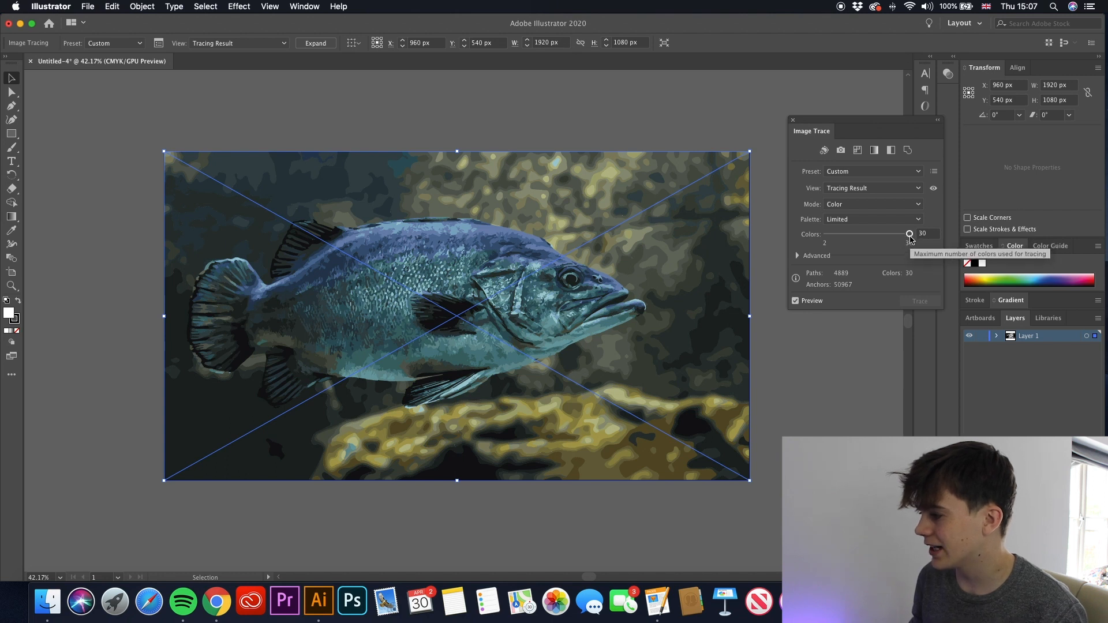
- Reduce the image trace to 2 colors and raise it to 20 colors to compare the results
drag(911, 237, 794, 234)
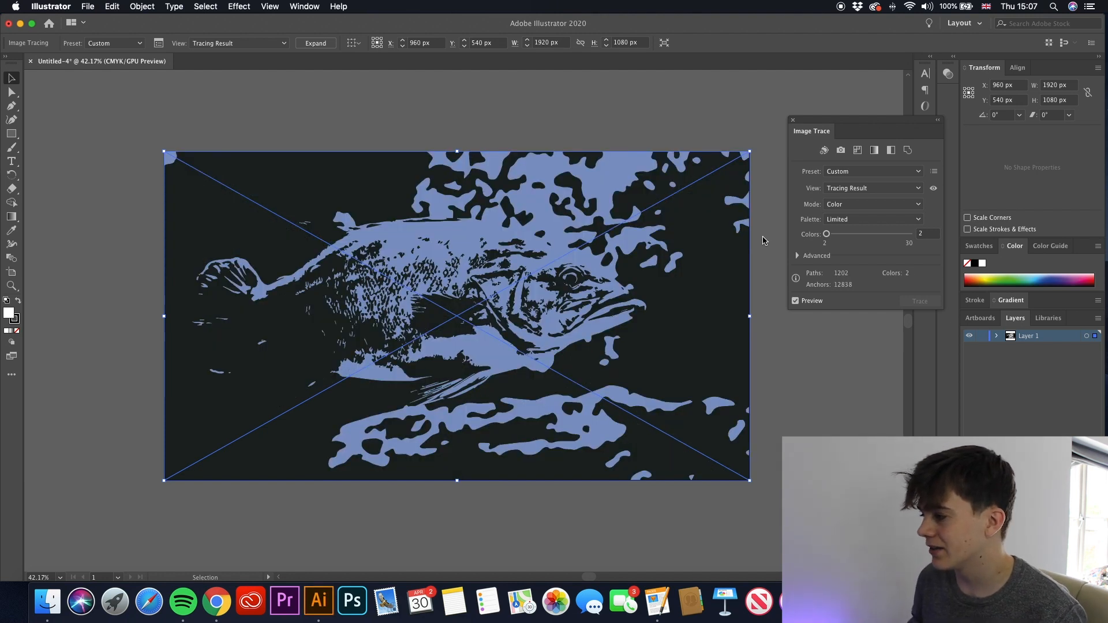
drag(828, 236, 882, 242)
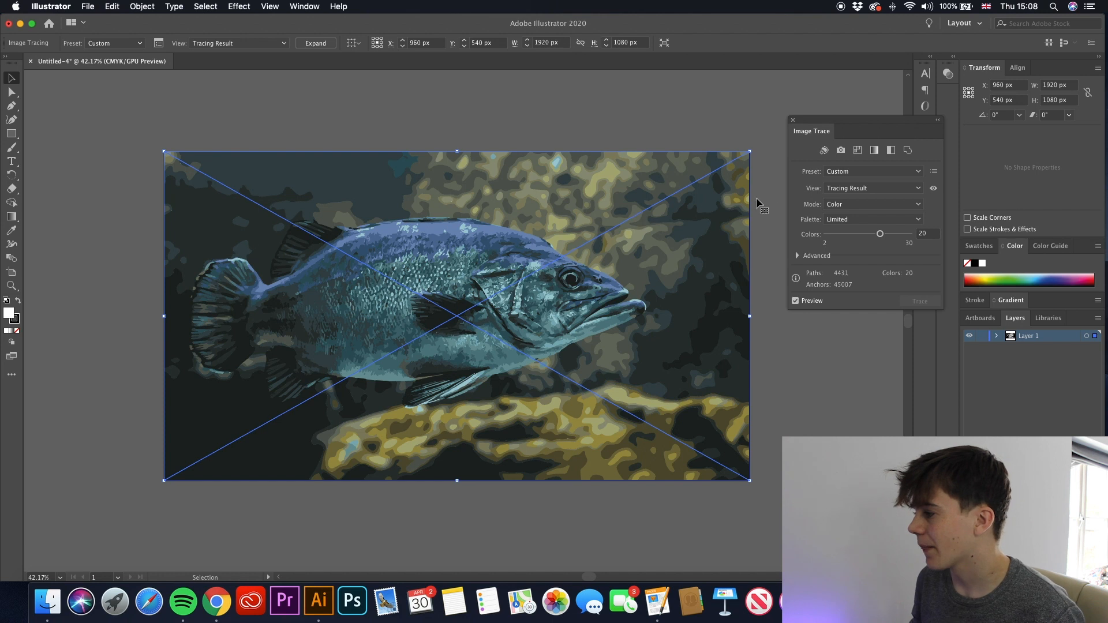
- Try the Shades of Gray trace preset on the fish and switch the trace mode back to Color
click(840, 174)
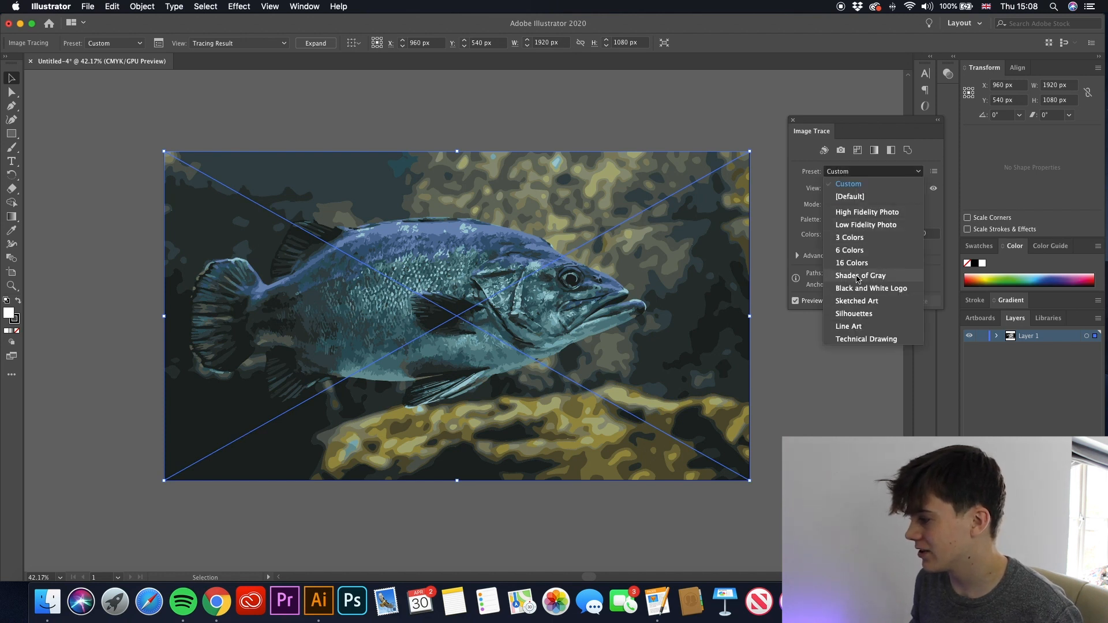
click(812, 275)
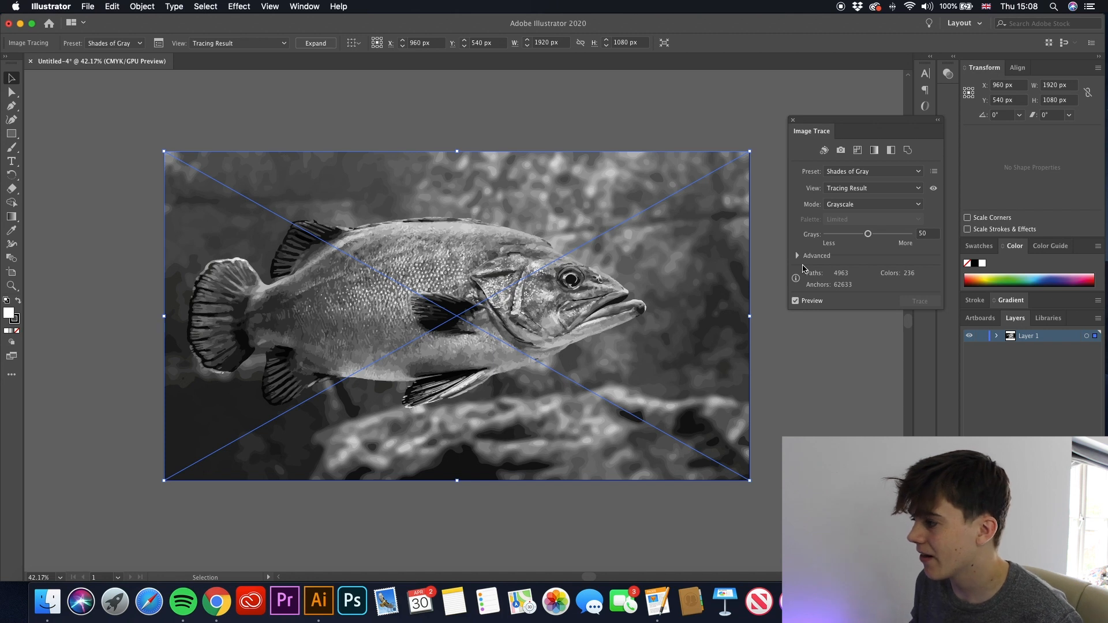
click(838, 172)
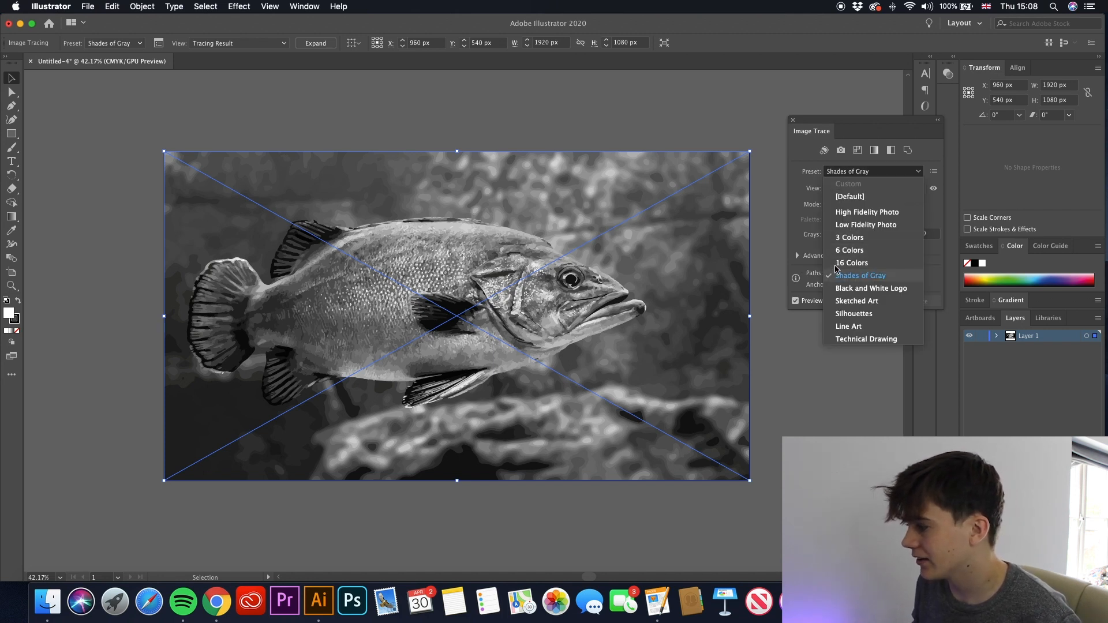
click(808, 209)
click(843, 205)
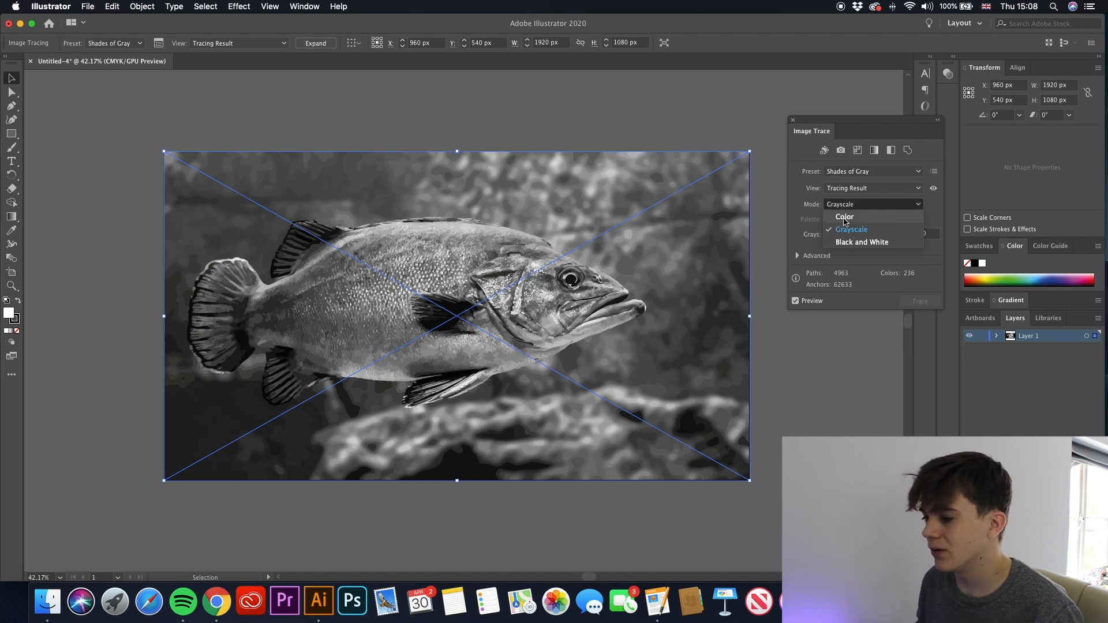
click(844, 217)
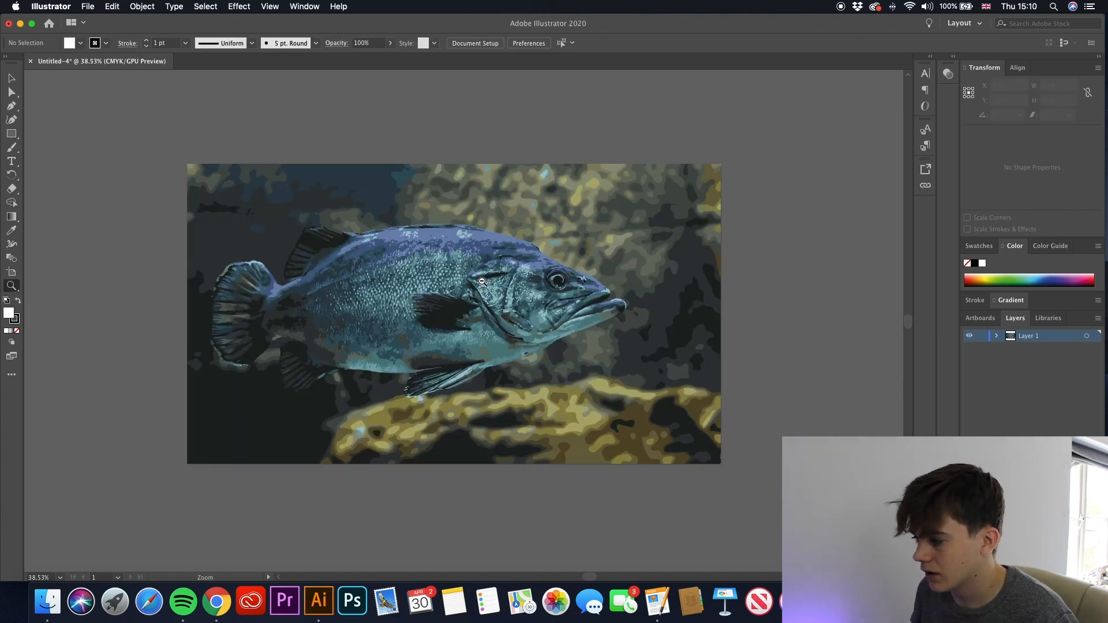
- Start a Pen path with no fill behind the fish's dorsal fin and trace along its back and forehead to the mouth
scroll(726, 346, down, 3)
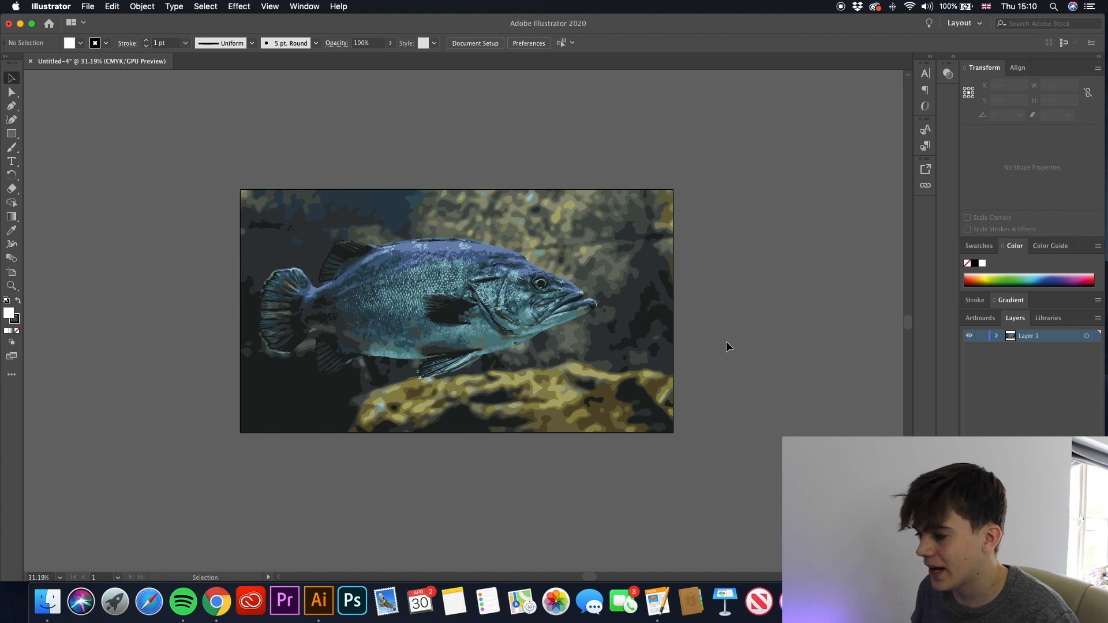
key(z)
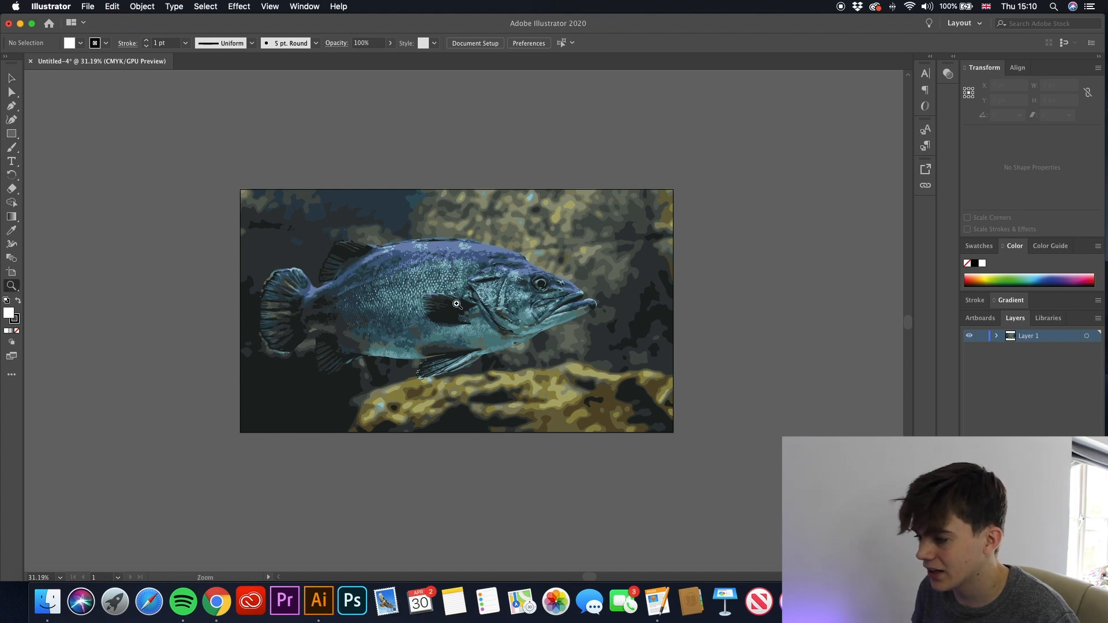
mouse_move(451, 285)
mouse_down()
mouse_move(1107, 322)
mouse_move(462, 288)
mouse_move(750, 288)
mouse_move(396, 273)
mouse_move(448, 283)
mouse_up()
key(v)
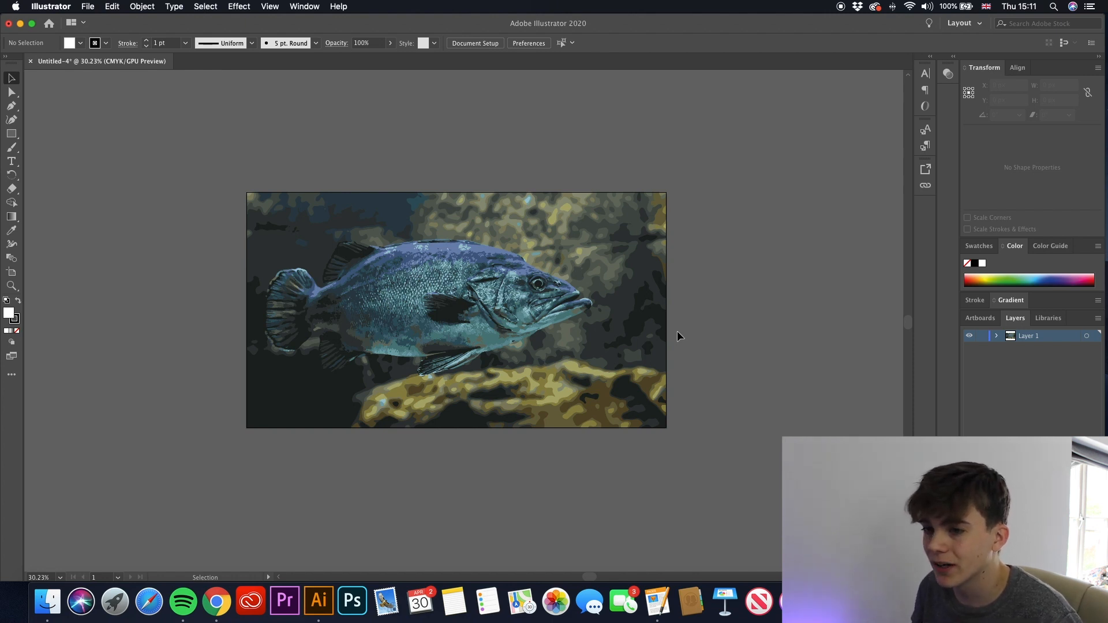
click(12, 106)
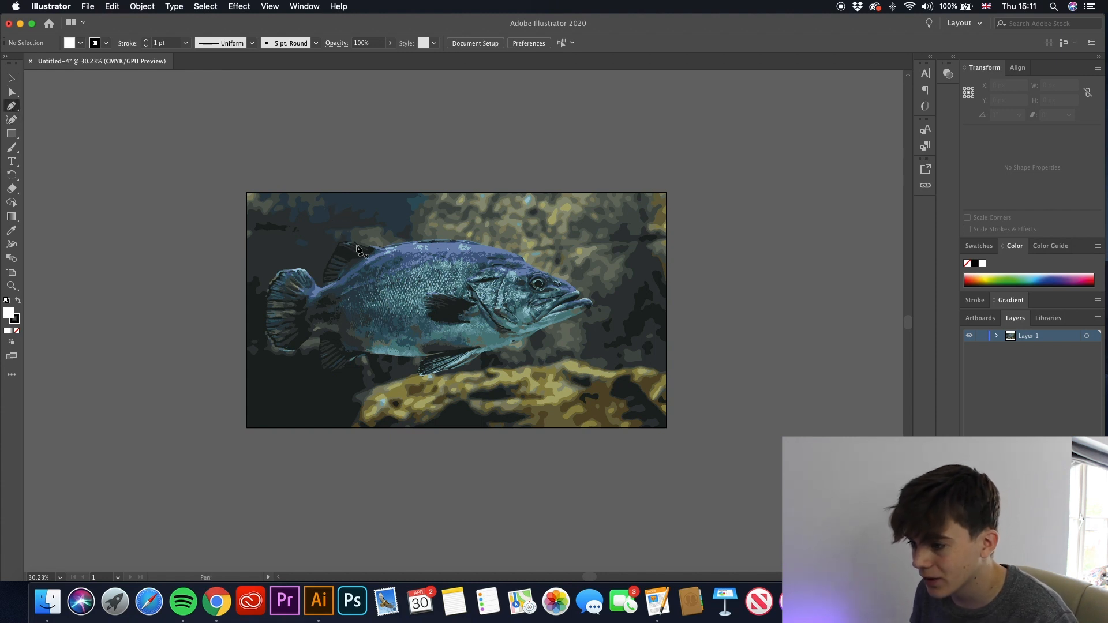
click(382, 248)
drag(384, 251, 518, 257)
click(519, 255)
click(17, 331)
click(527, 264)
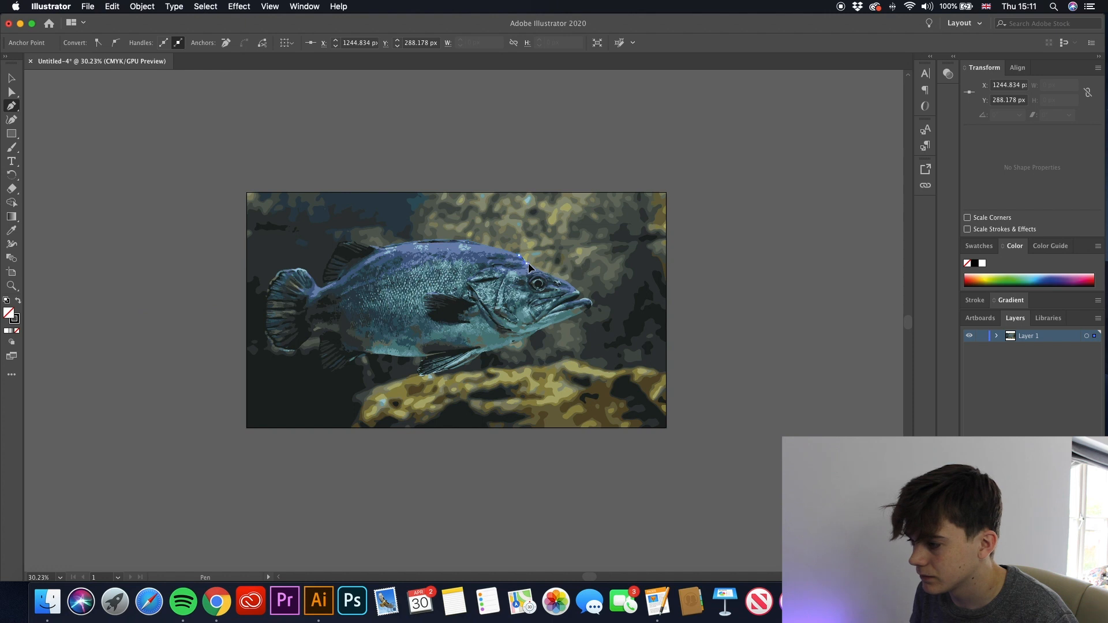
click(580, 294)
- Continue the Pen outline from the mouth along the lower jaw and around the fish's front lower fin
drag(571, 301, 477, 351)
key(super+z)
click(495, 349)
click(480, 354)
click(468, 365)
drag(449, 369, 425, 359)
click(427, 374)
click(422, 376)
click(418, 371)
click(428, 356)
- Extend the Pen outline along the rear belly and around the fish's rear lower fin
click(399, 356)
click(377, 353)
click(358, 357)
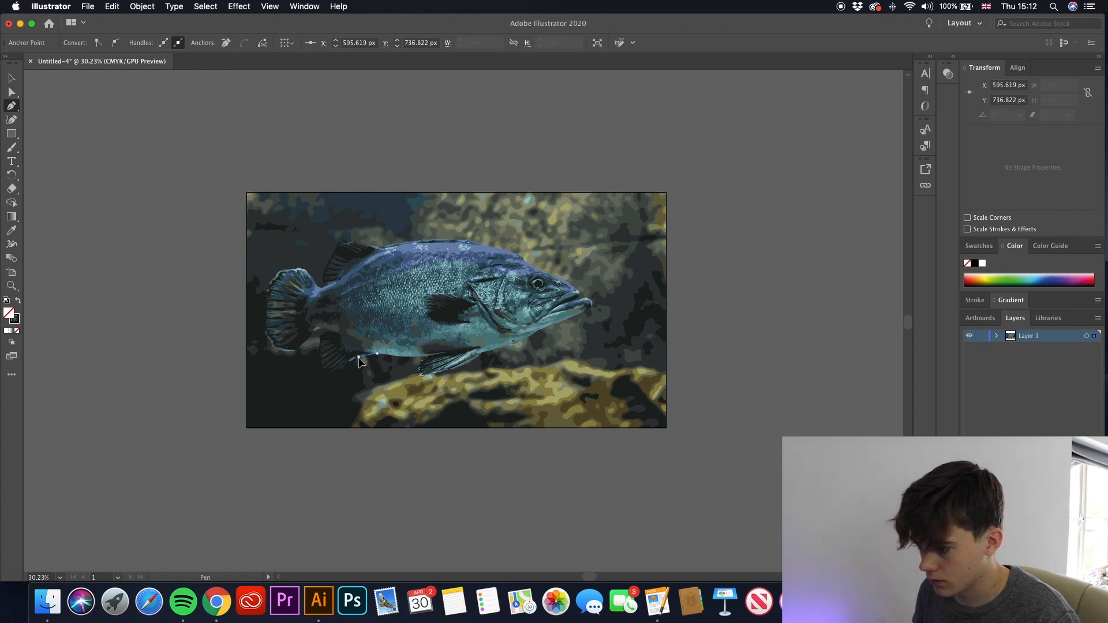
click(351, 359)
click(343, 366)
click(333, 370)
click(323, 367)
click(321, 353)
click(321, 337)
- Trace the Pen outline around the fish's tail fin
click(310, 337)
click(294, 350)
click(274, 346)
click(265, 328)
click(268, 289)
click(281, 271)
click(303, 268)
- Trace the upper rear fin, close the Pen outline around the fish and end path drawing
click(321, 292)
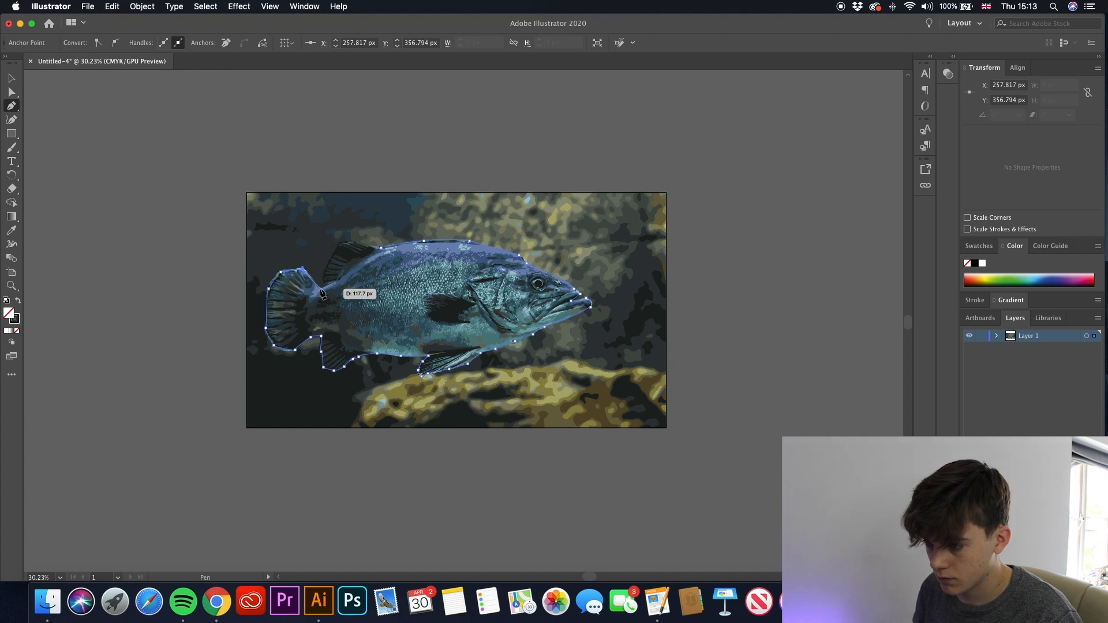
click(323, 284)
click(330, 260)
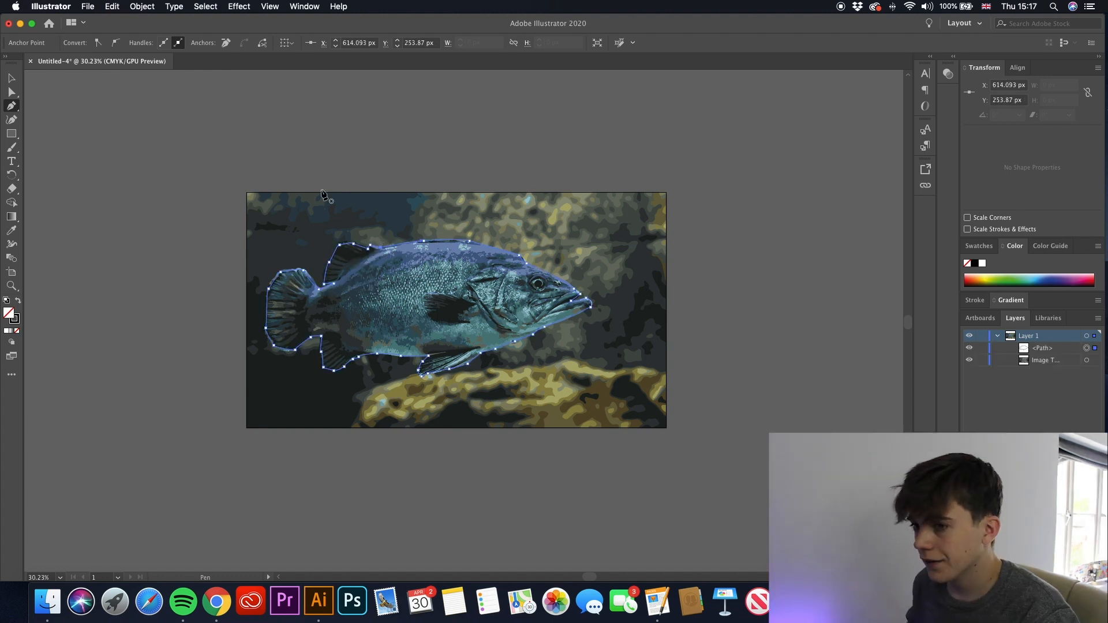
key(v)
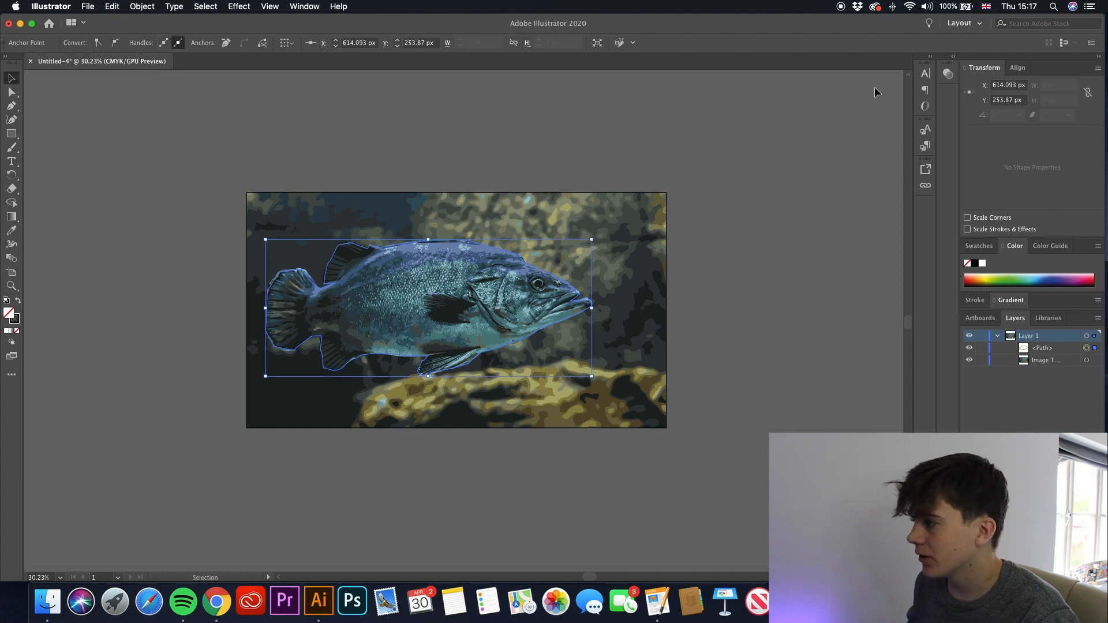
- Try to make an opacity mask with only the fish outline path selected
click(948, 73)
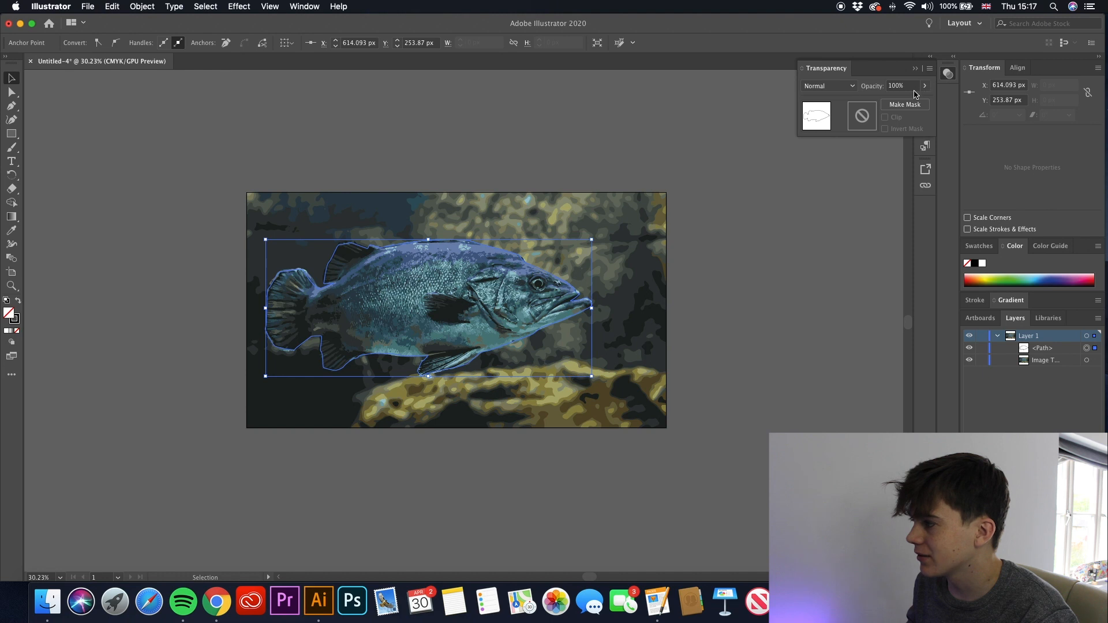
click(911, 105)
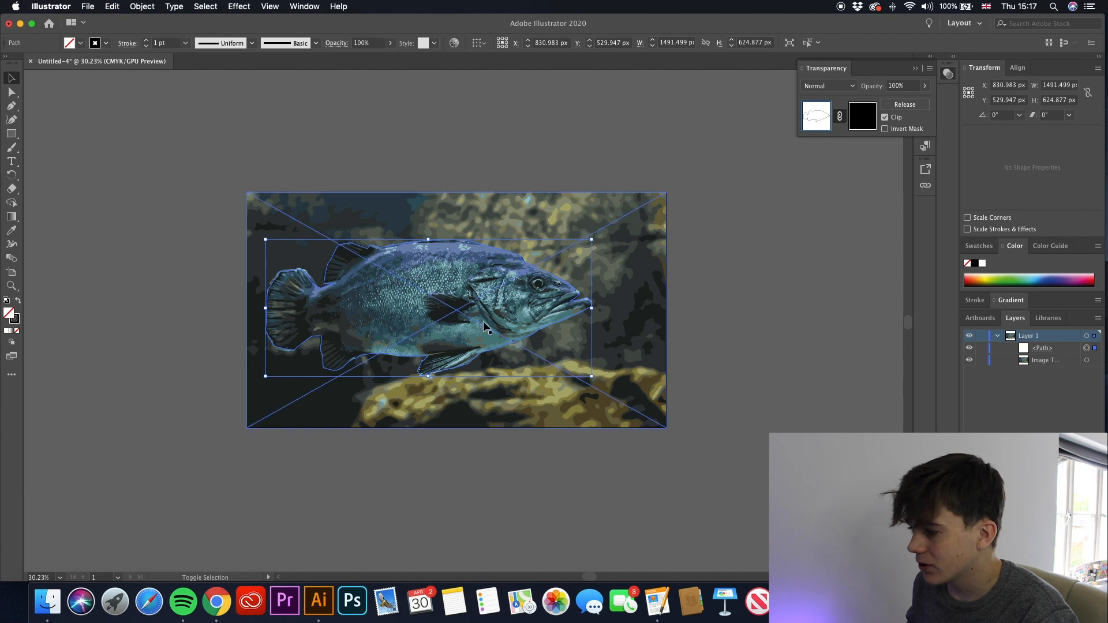
- Add the traced image to the selected fish outline and make a clipping mask from the two objects
shift+click(479, 272)
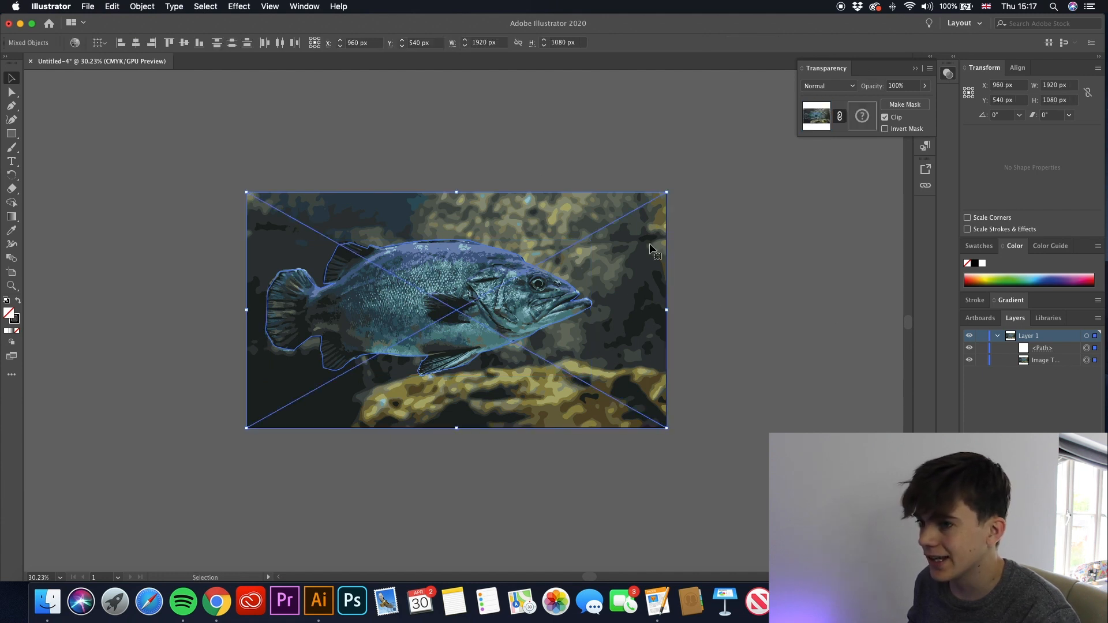
click(146, 9)
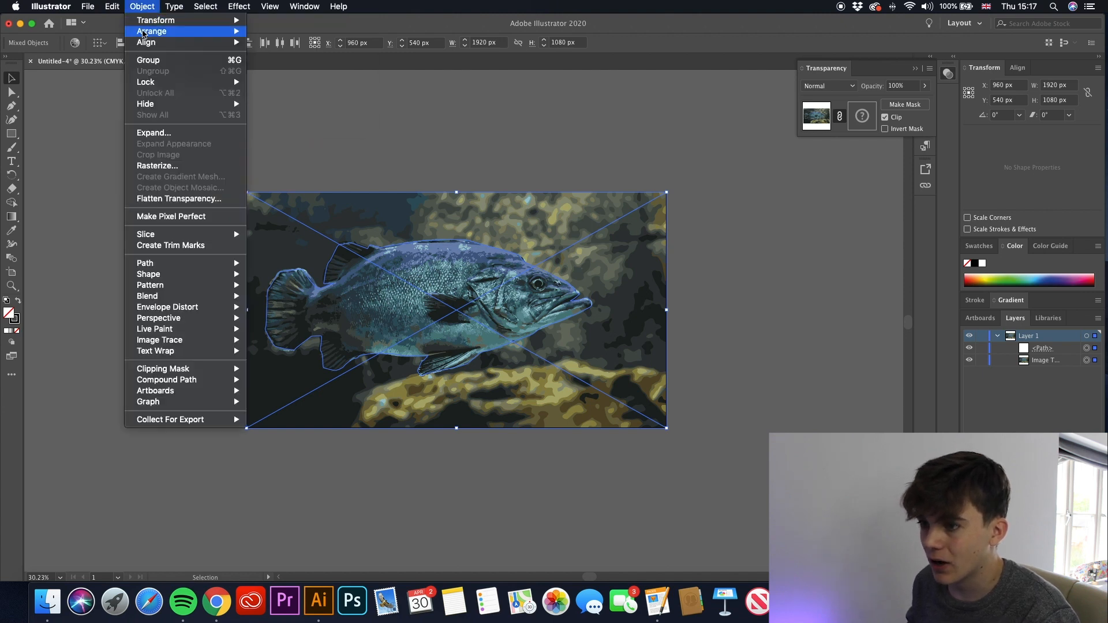
mouse_move(206, 374)
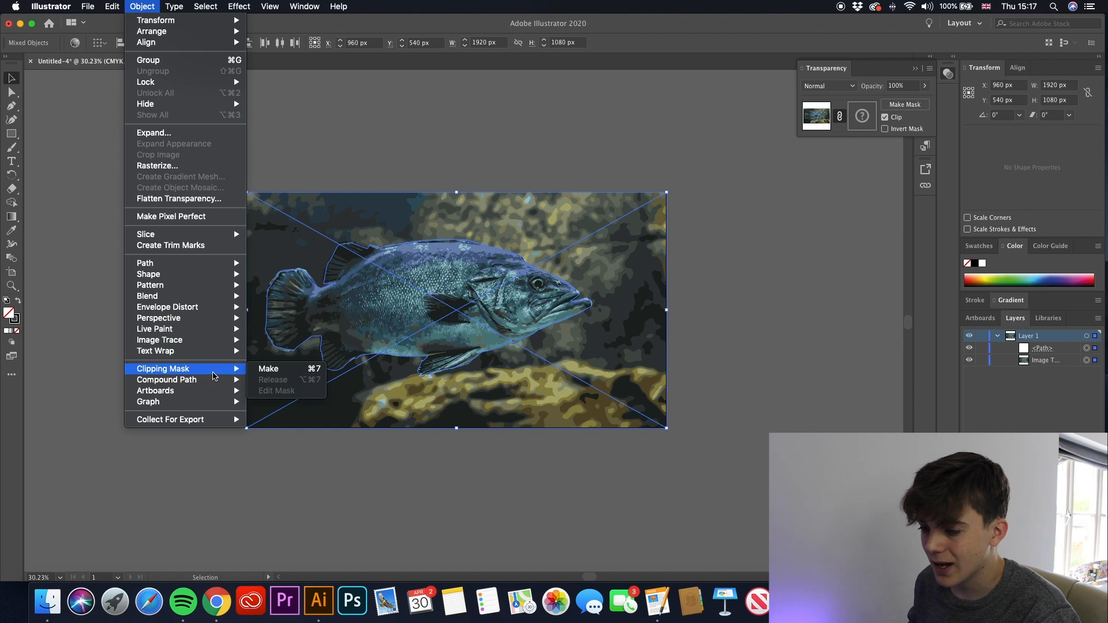
click(271, 369)
- Move the clipped fish horizontally toward the middle of the artboard, to an X position of about 995 px, and deselect it
drag(390, 312, 426, 312)
click(695, 266)
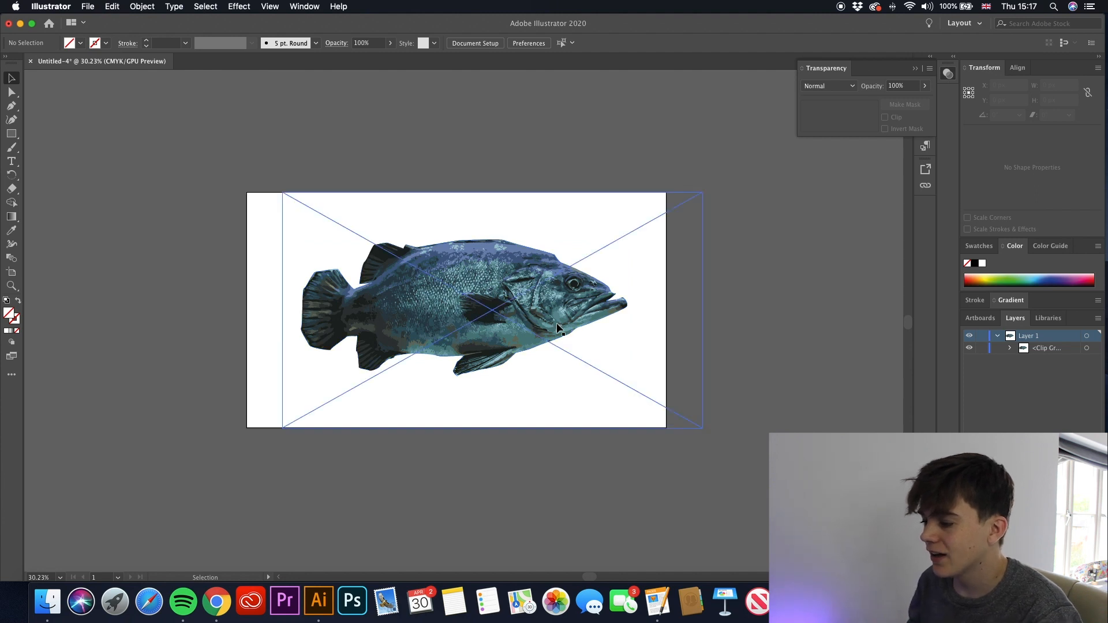
click(557, 329)
key(z)
drag(658, 323, 564, 319)
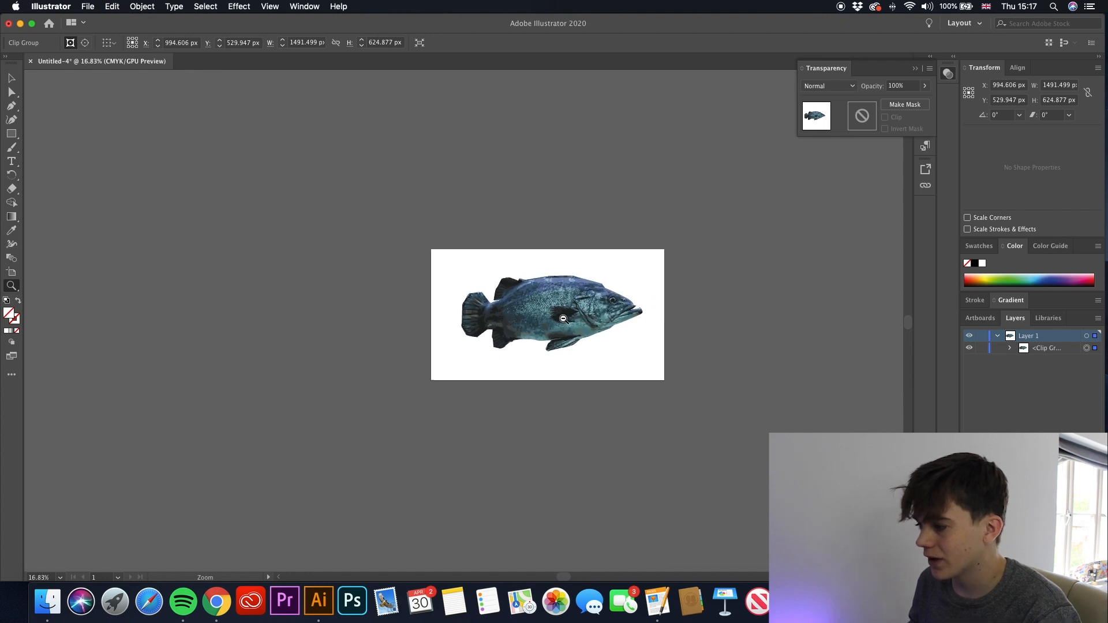
drag(639, 327, 774, 318)
key(v)
click(536, 144)
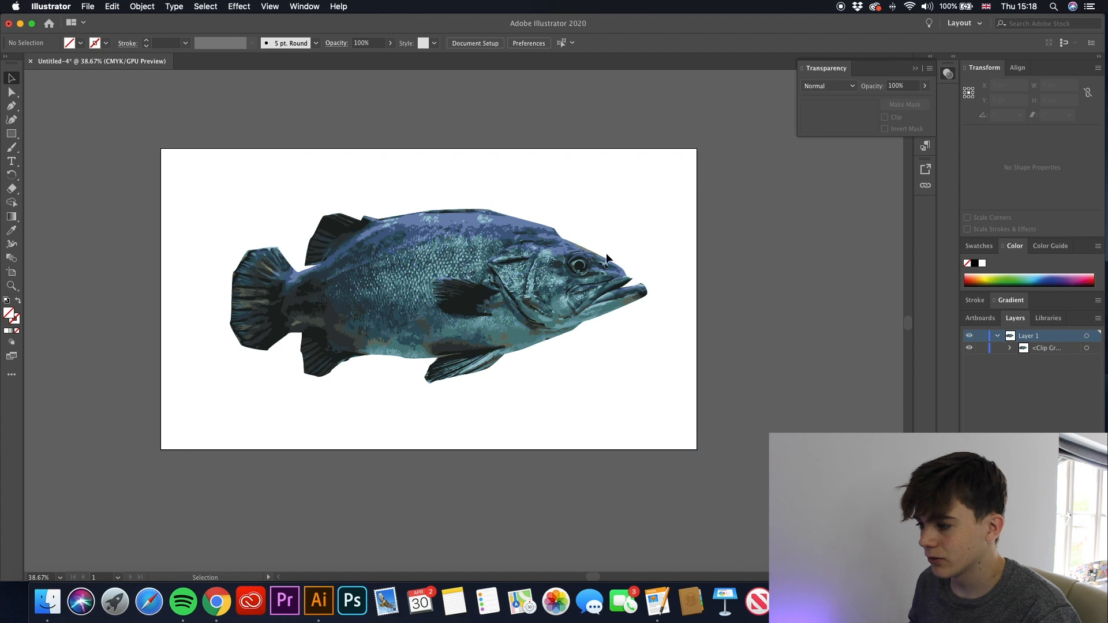
- Create a new document from the black notebook cover template stored on the HDD drive
click(90, 6)
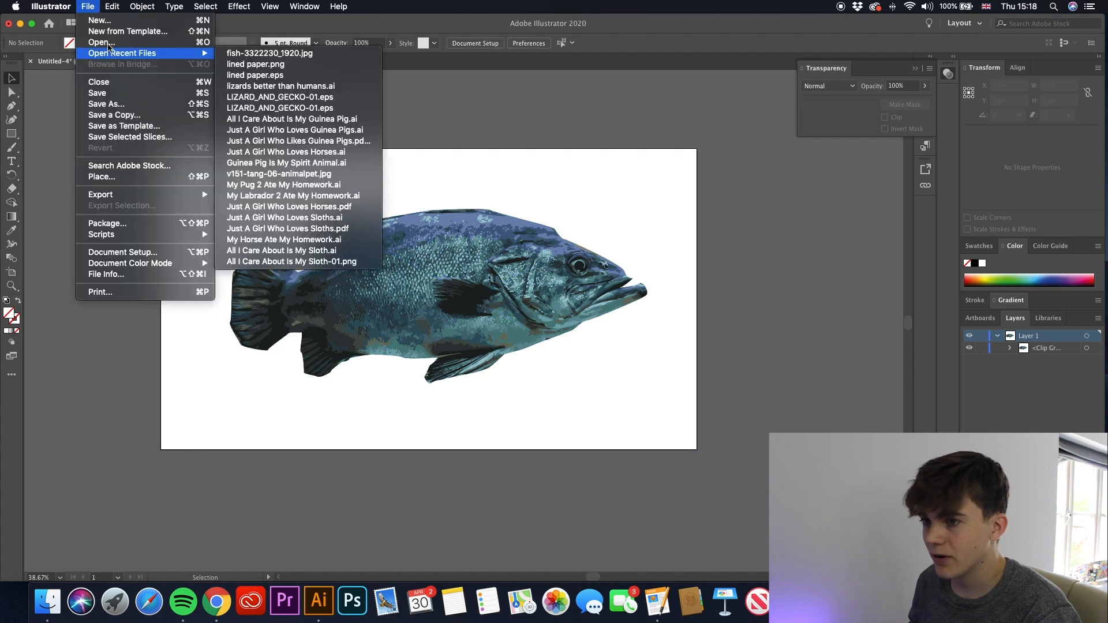
click(199, 33)
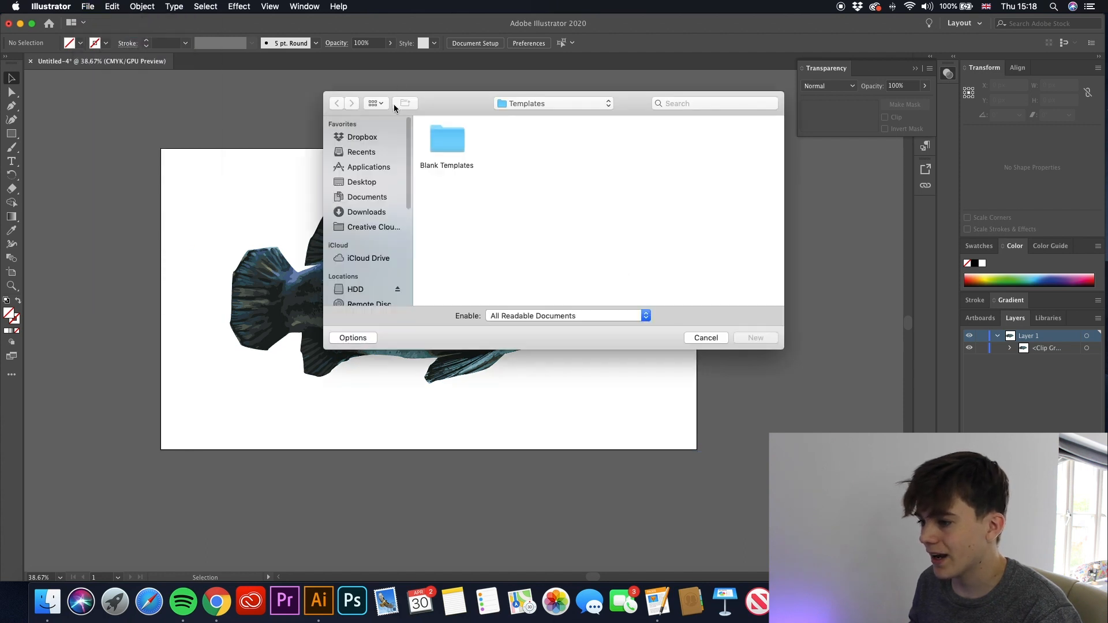
click(356, 291)
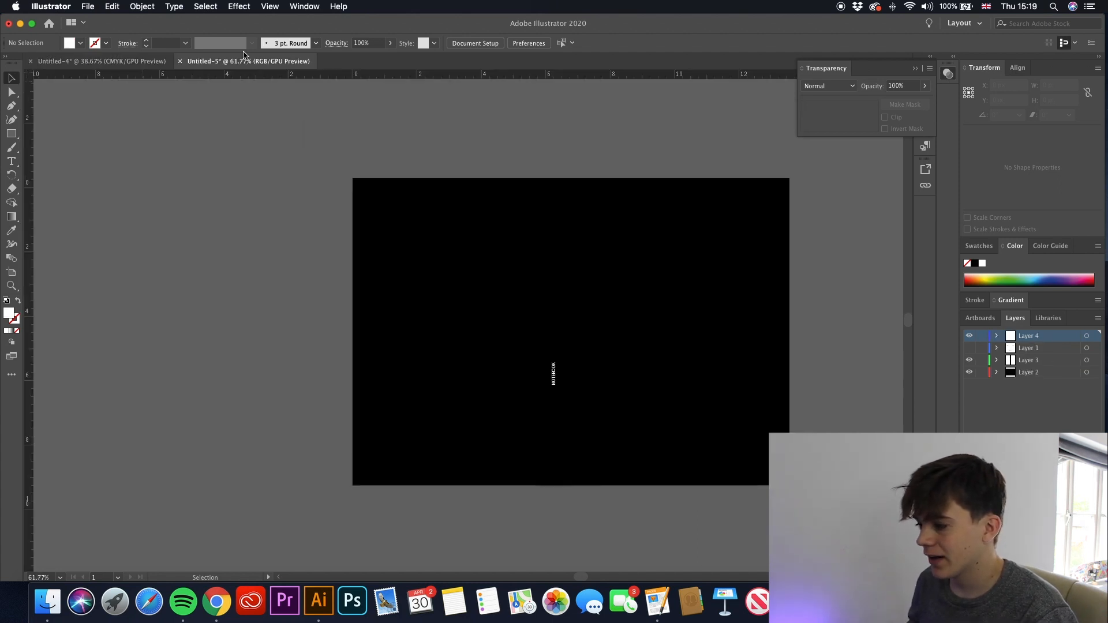
- Copy the clipped fish from the image trace document and paste it into the black notebook cover document
click(101, 61)
click(466, 254)
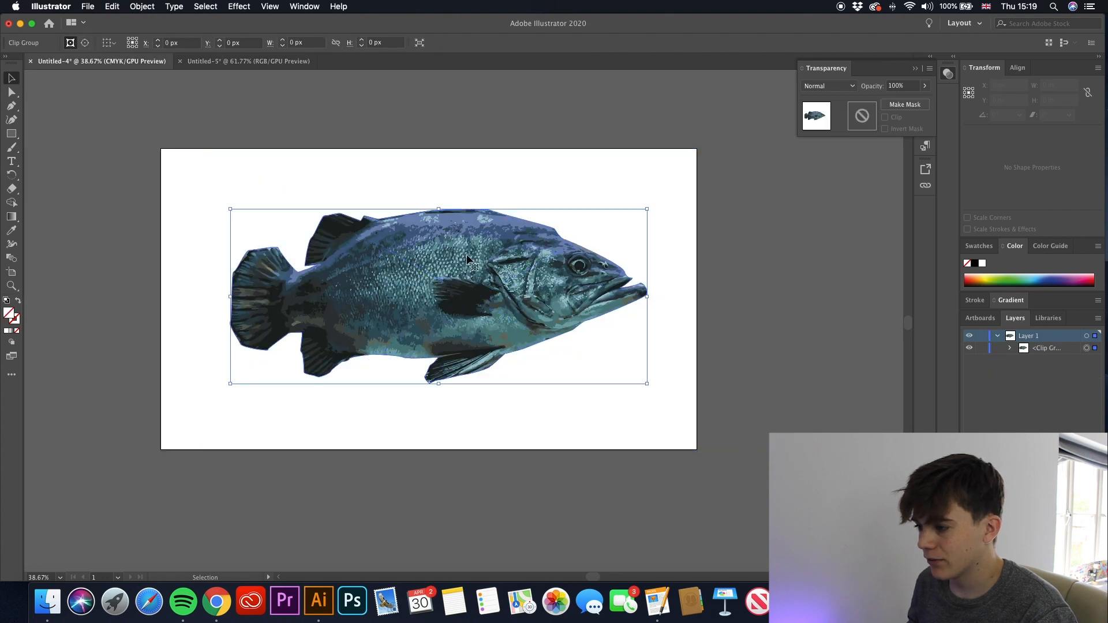
key(a)
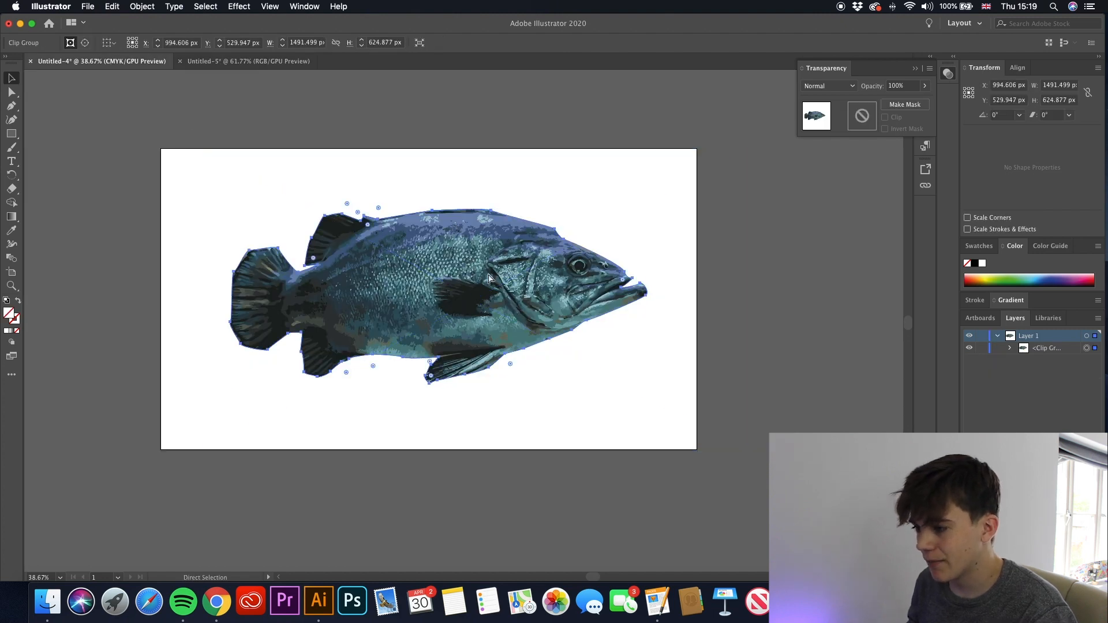
key(v)
click(258, 62)
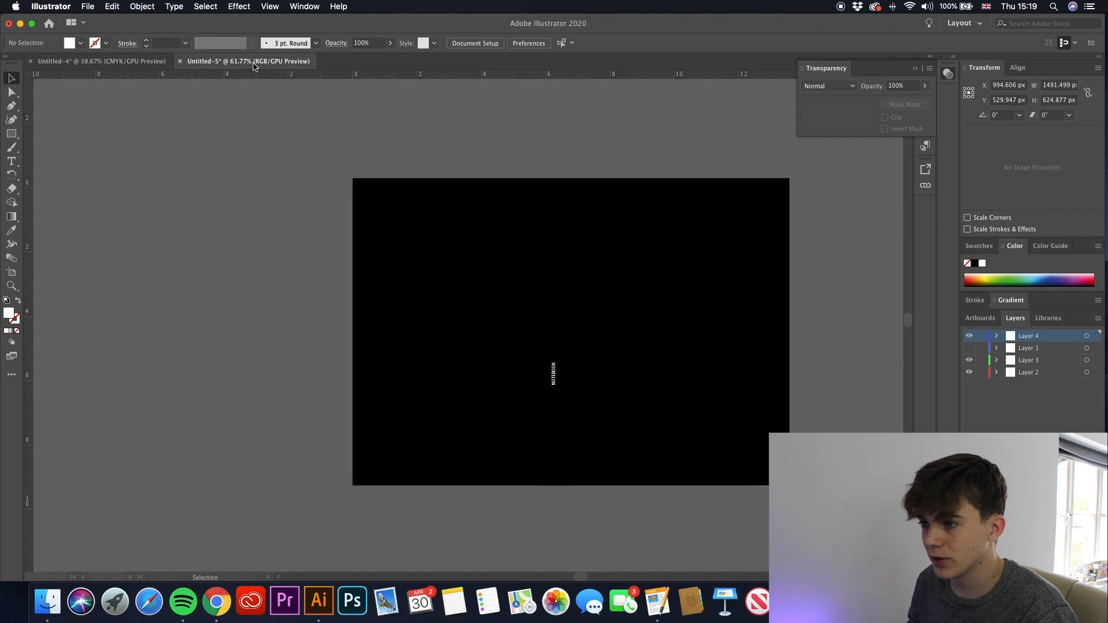
key(a)
click(658, 335)
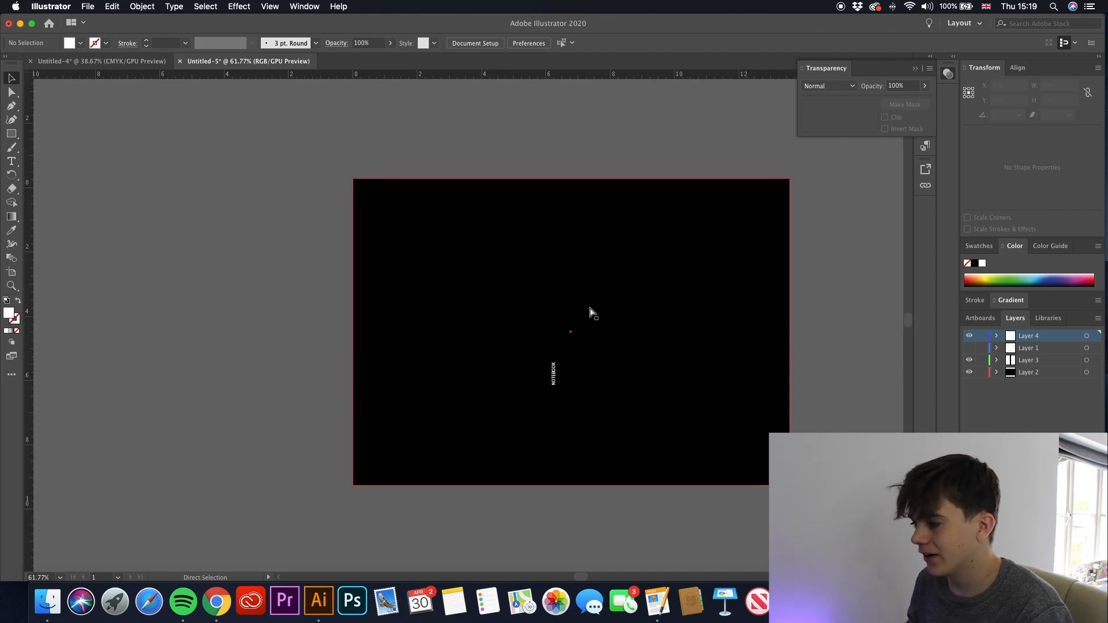
key(super+v)
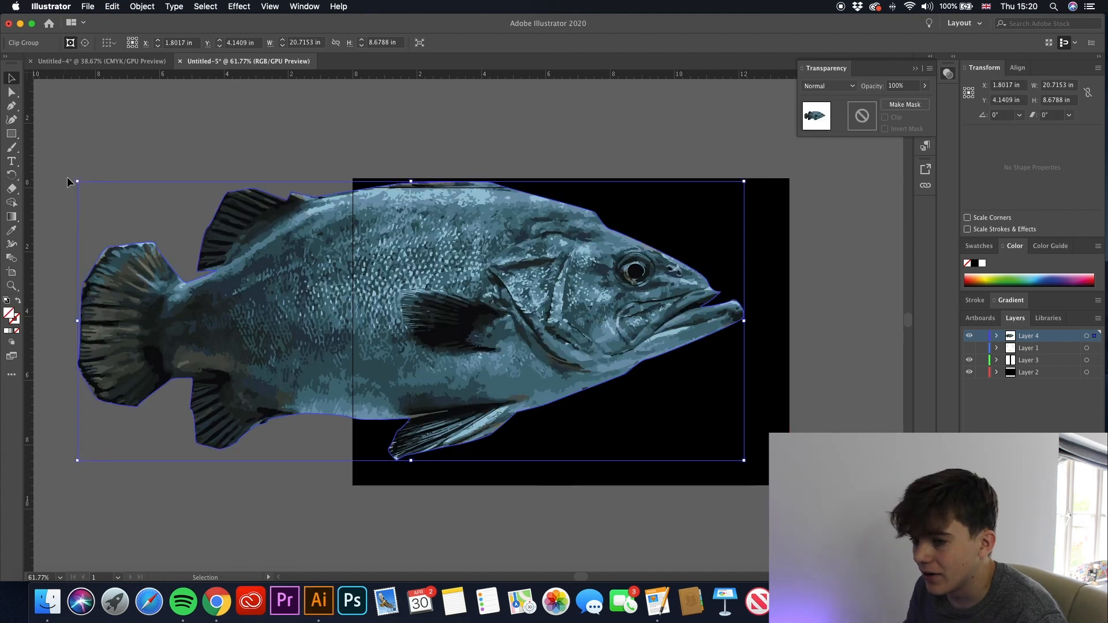
- Scale the pasted fish proportionally to about 5.9 in wide and position it at about X 9.73 in, Y 4.62 in on the front cover
mouse_move(78, 181)
mouse_down()
mouse_move(573, 331)
mouse_move(531, 321)
mouse_move(555, 333)
mouse_up()
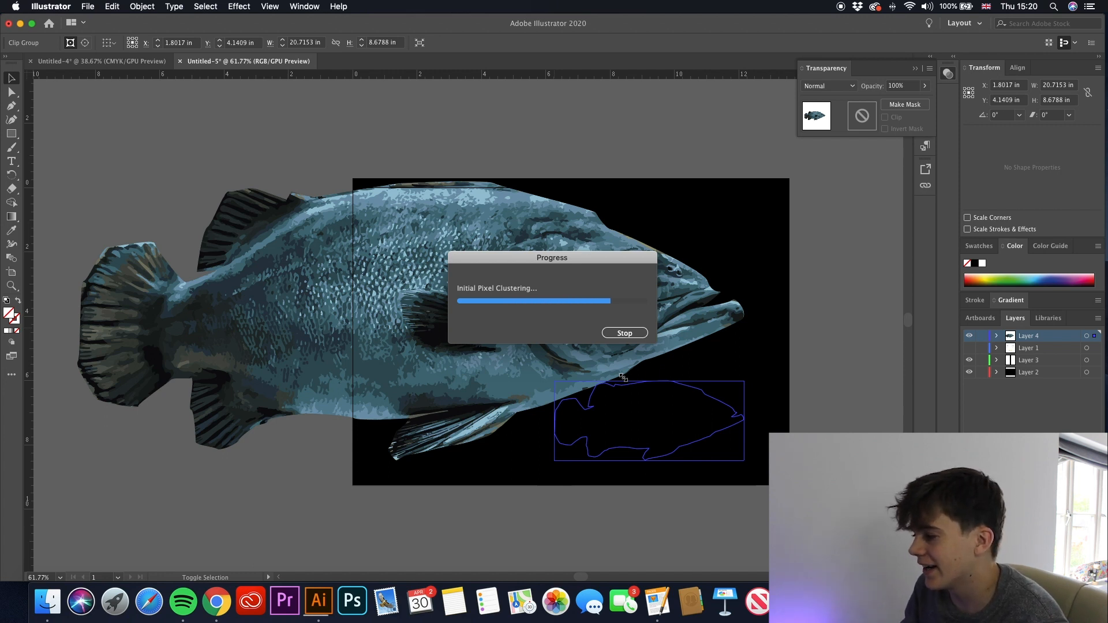
mouse_move(660, 414)
mouse_down()
mouse_move(663, 347)
mouse_move(676, 329)
mouse_up()
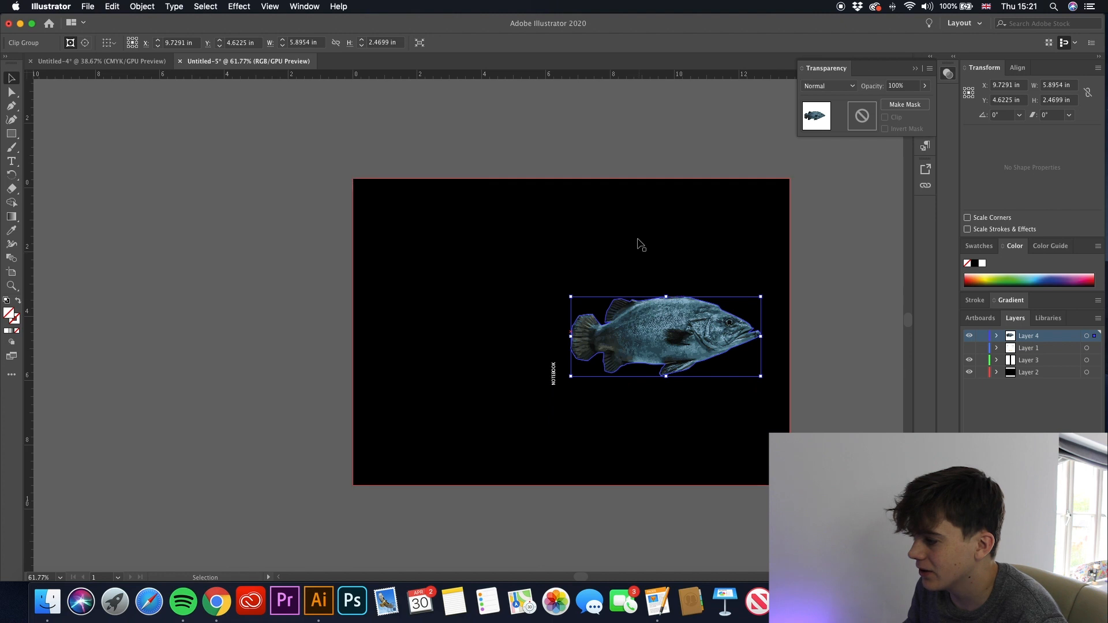
click(636, 250)
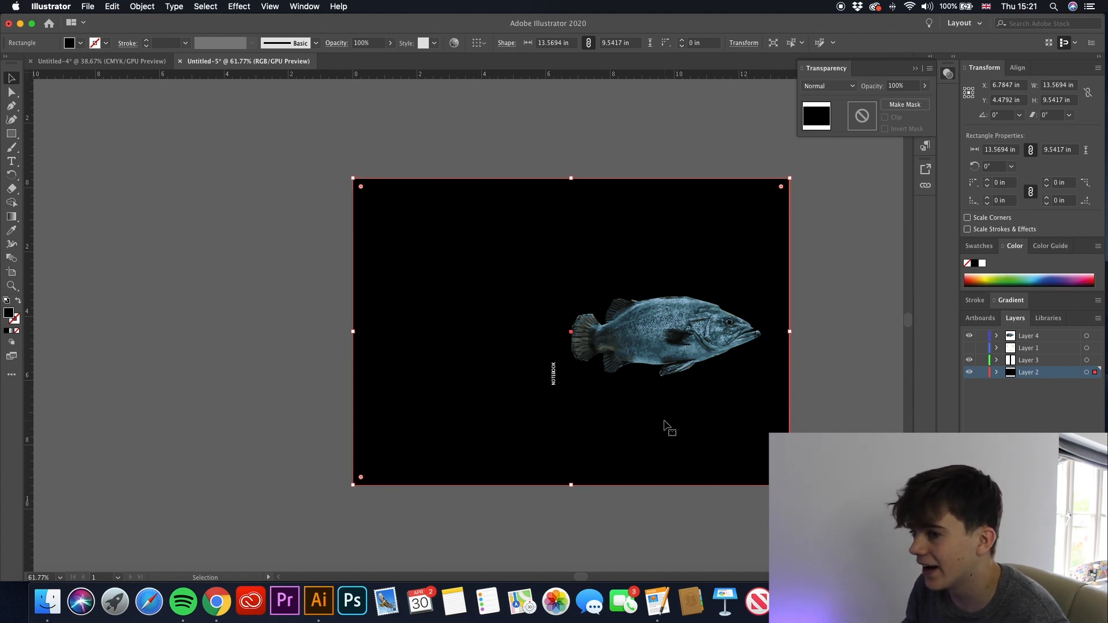
click(88, 7)
mouse_move(190, 195)
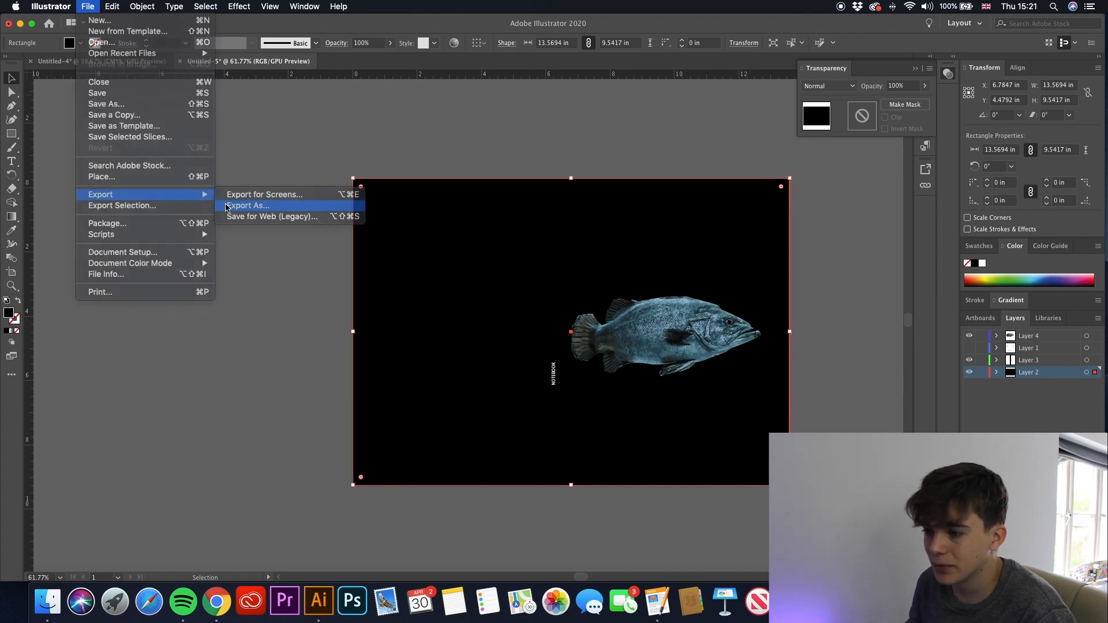
click(242, 206)
click(715, 346)
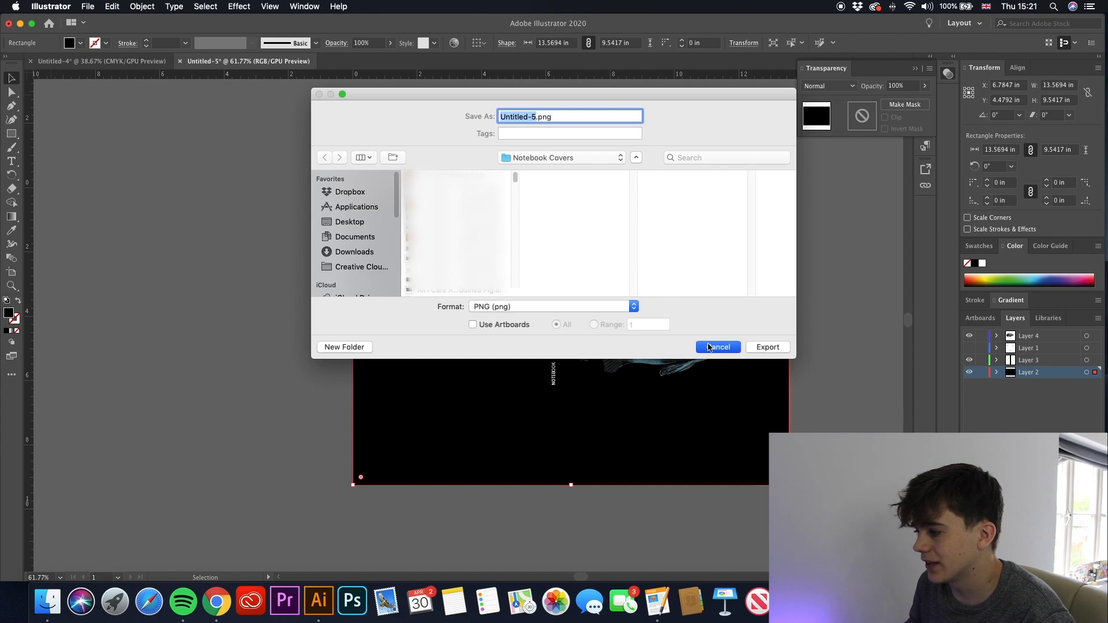